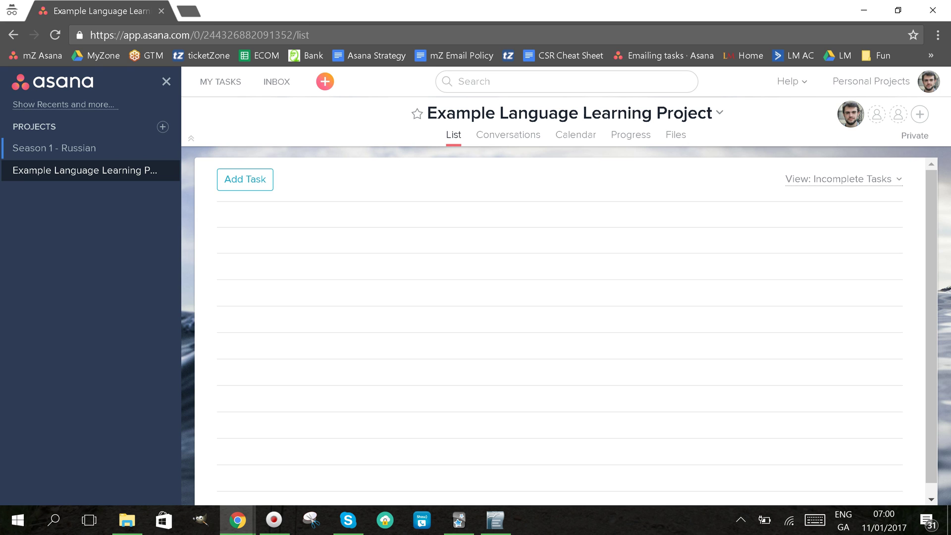
Add a new item named 'Week 1:' so it becomes a bold section heading.
left_click(255, 185)
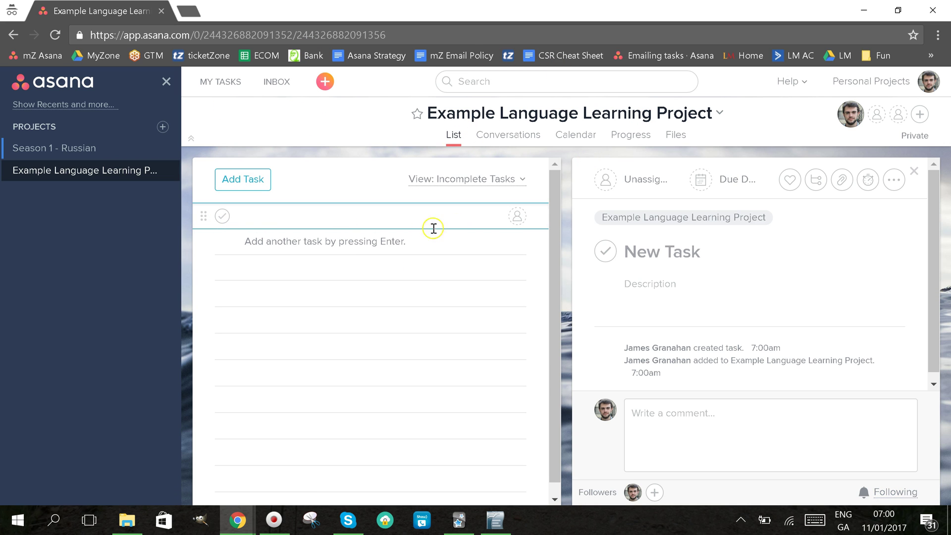
mouse_move(373, 216)
type("Week 1")
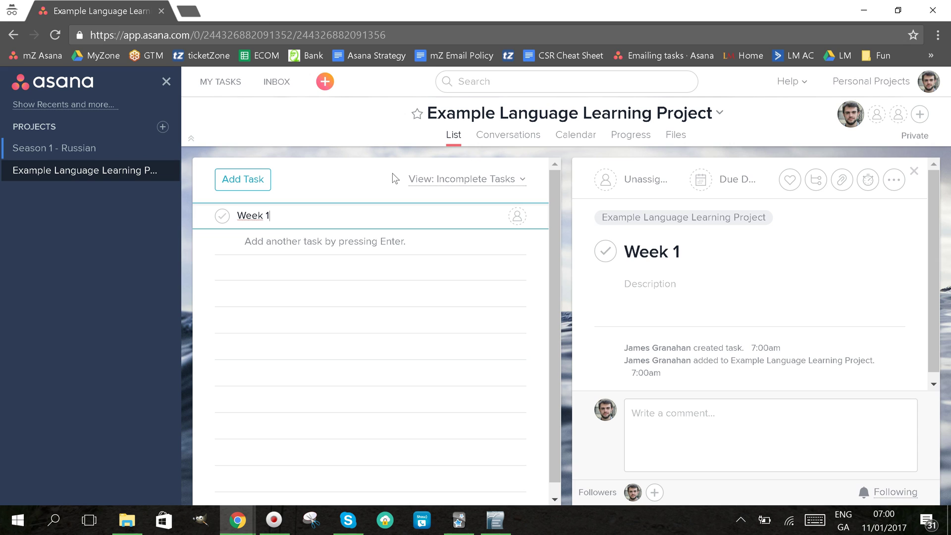
left_click(475, 269)
type(":")
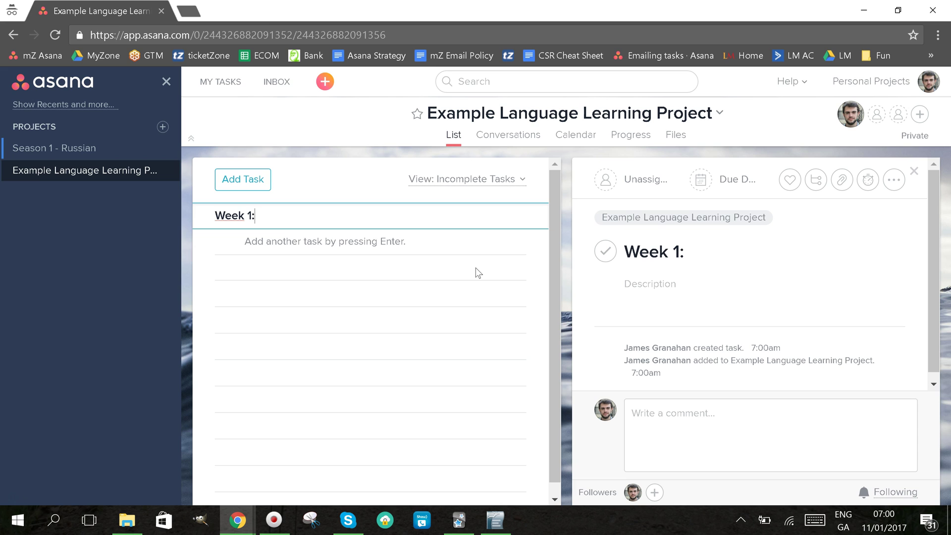
Add the task 'Complete Chapter 1' under Week 1: and start 'Review new vocabulary'.
key("Return")
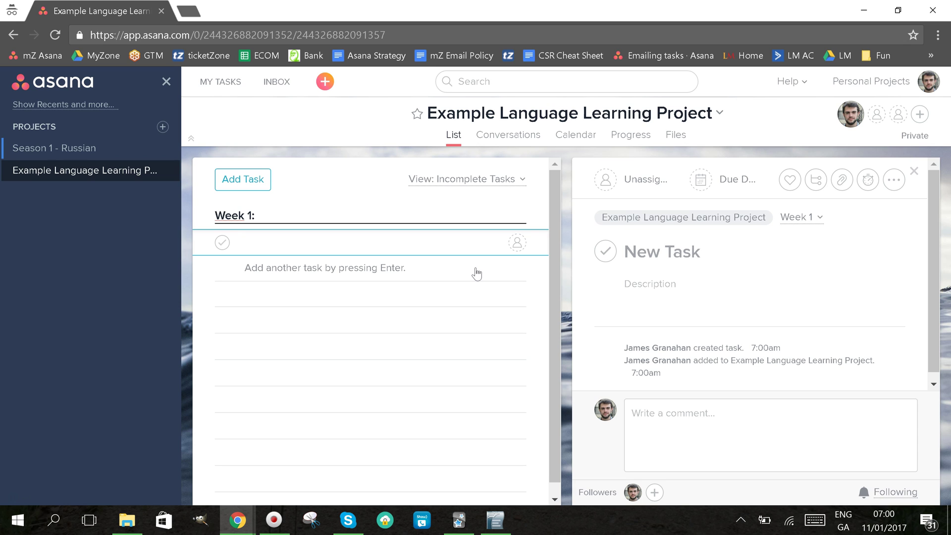
type("Complete ")
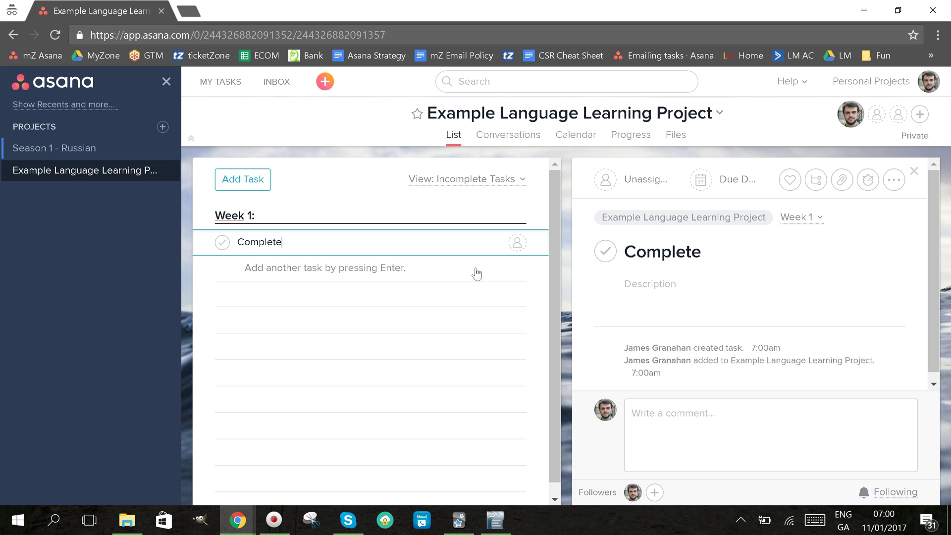
type("Chapter 1")
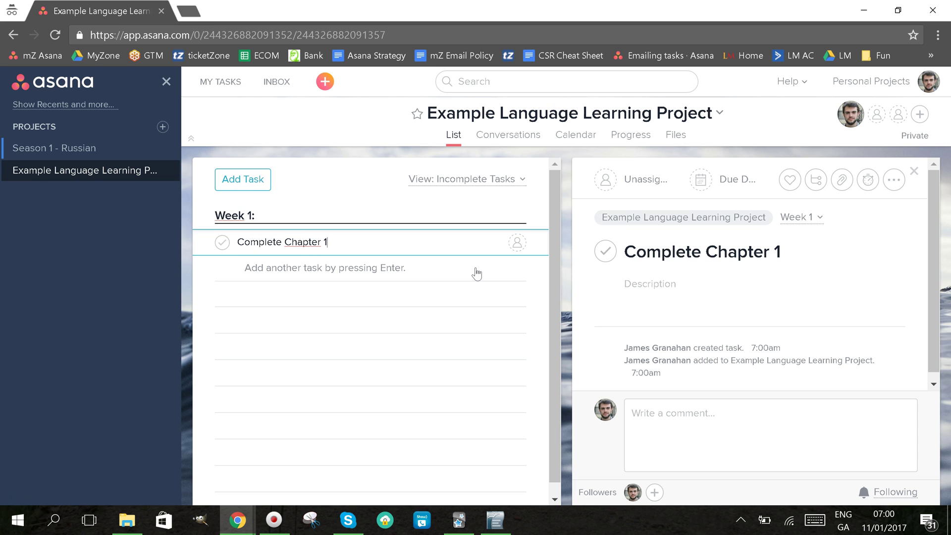
key("Return")
type("Review ")
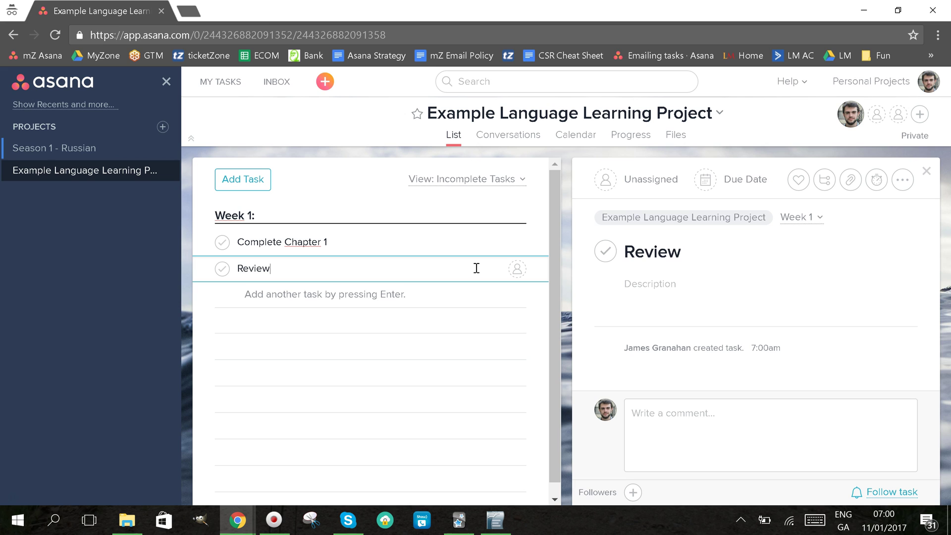
type("new vo")
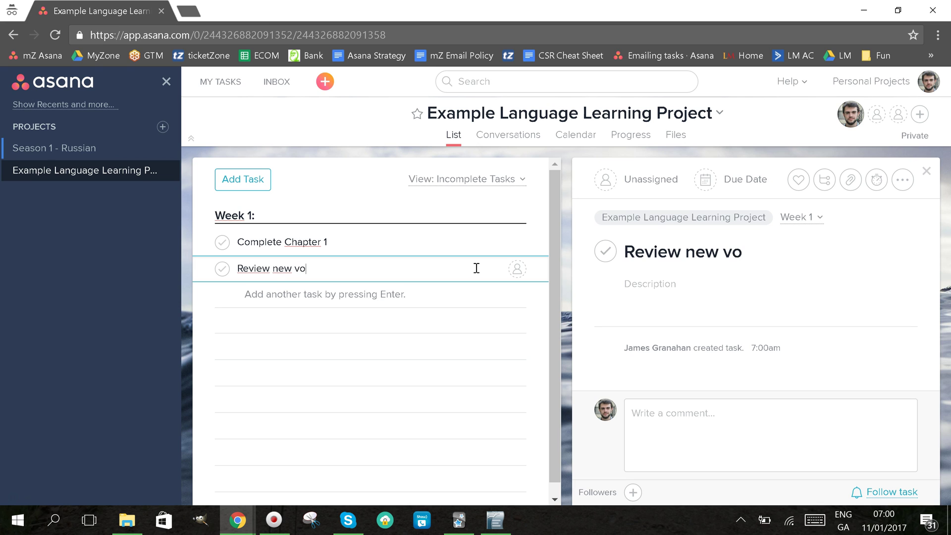
type("cabulary")
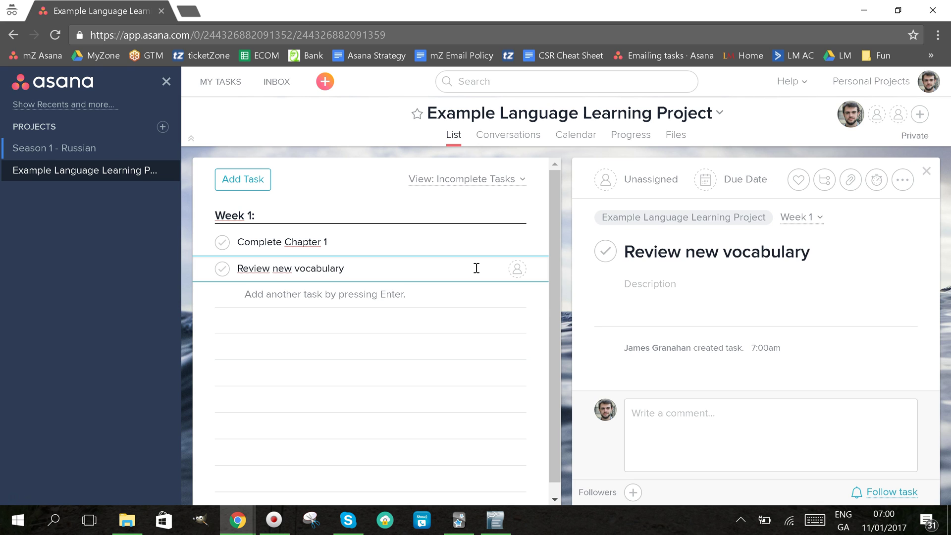
Save 'Review new vocabulary' and add a 'Week 2:' section heading below it.
key("Return")
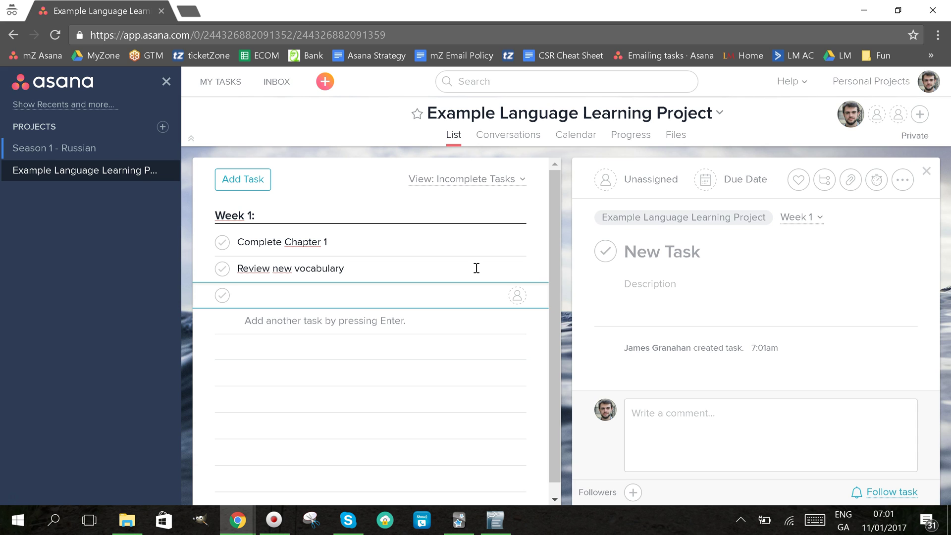
type("W")
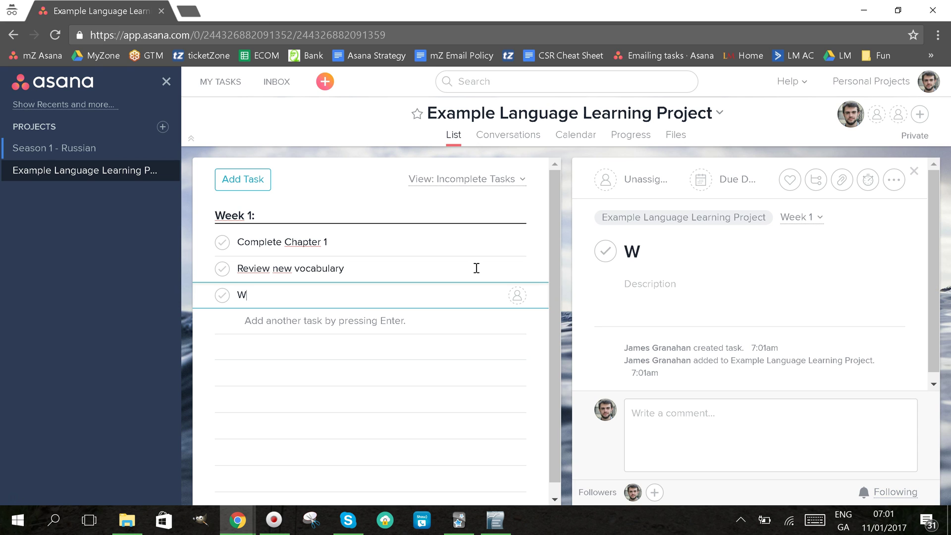
type("eek 2")
type(":")
key("Return")
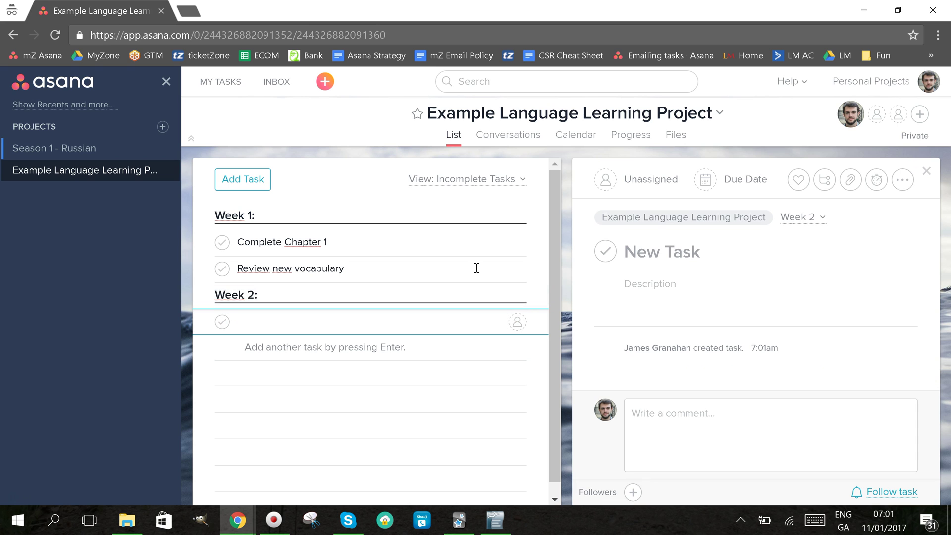